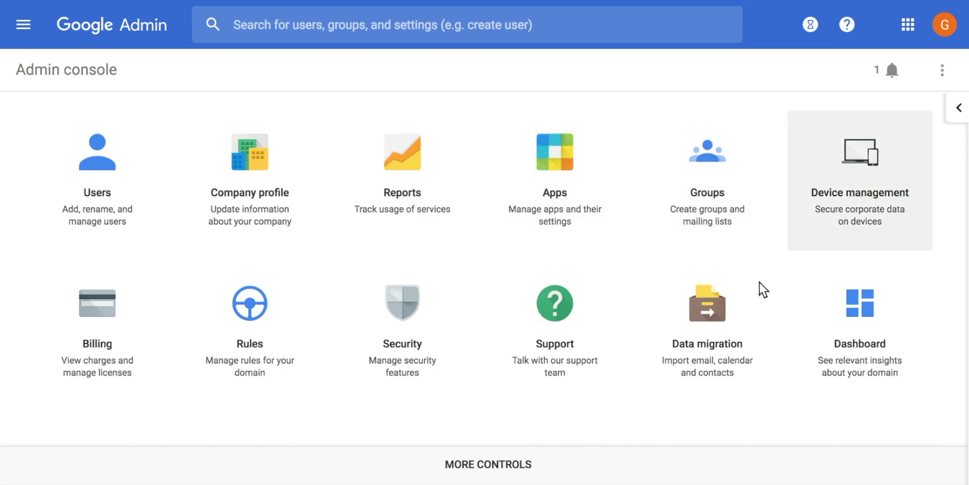
# Open the Google session control settings in the Security section of the admin console.
pyautogui.click(410, 319)
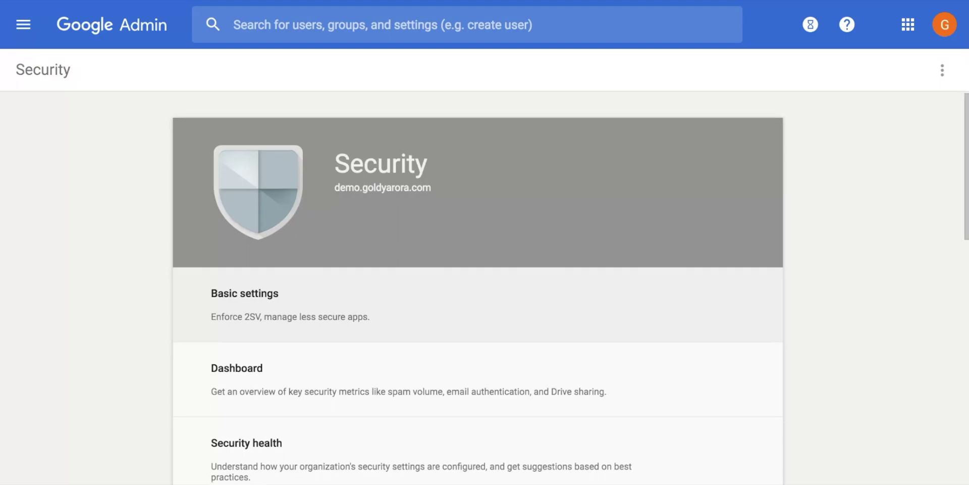
pyautogui.scroll(-4, 478, 297)
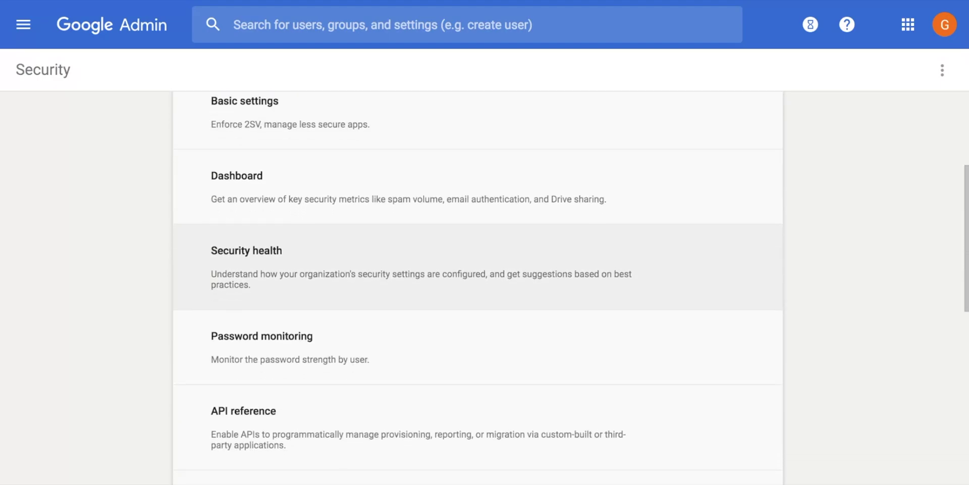
pyautogui.scroll(-6, 478, 308)
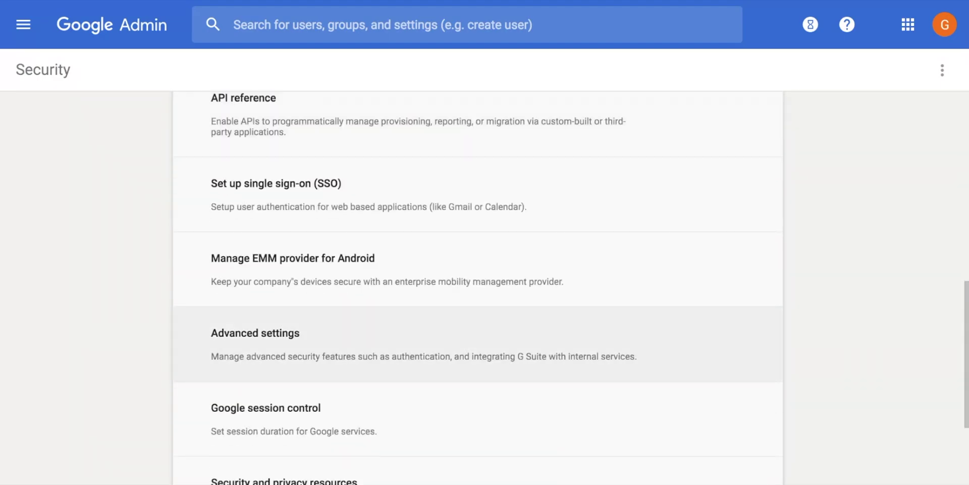
pyautogui.scroll(-1, 256, 356)
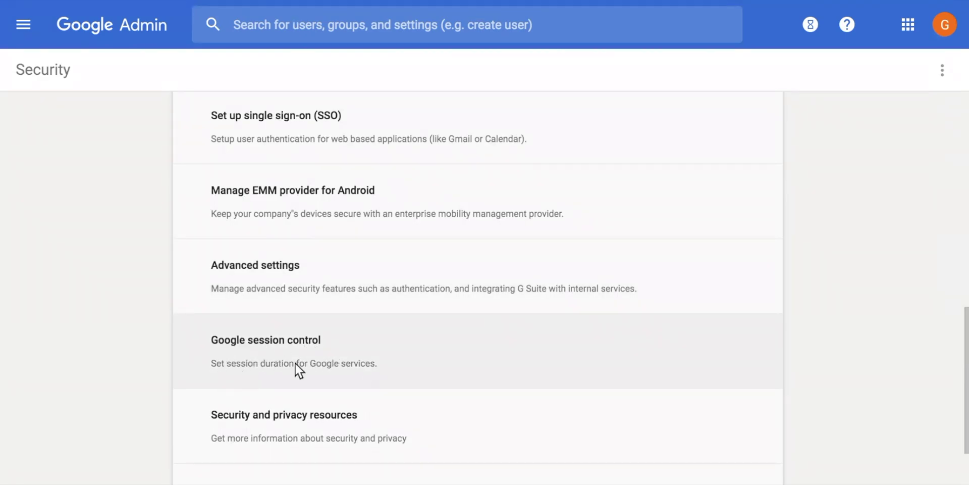
pyautogui.click(355, 349)
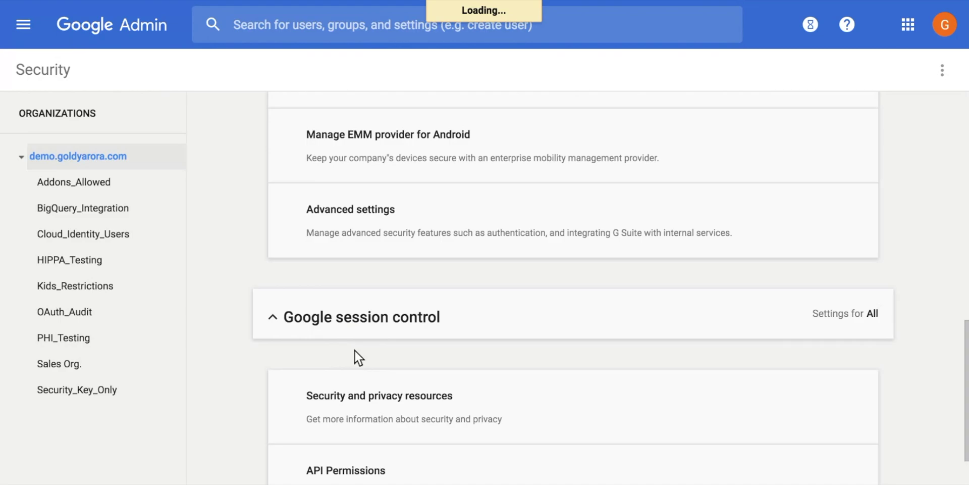
pyautogui.scroll(-3, 573, 292)
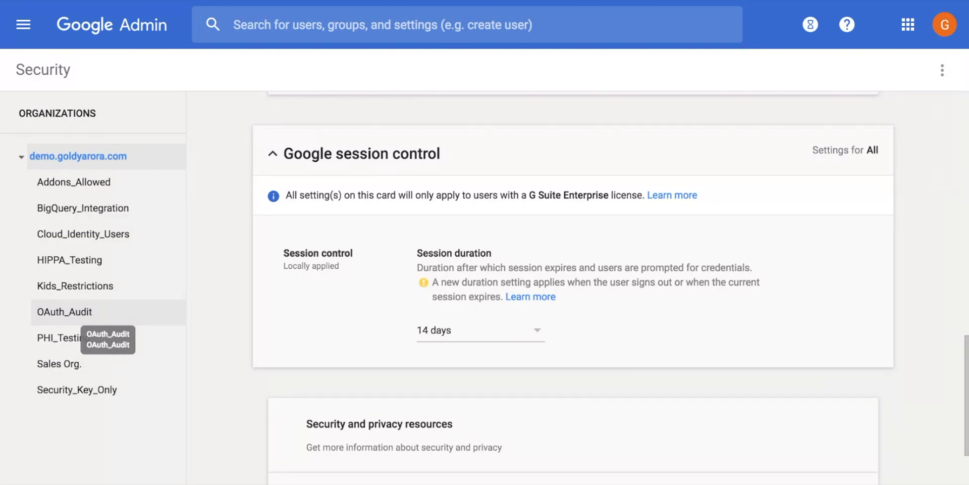
# Set the session duration for the Kids_Restrictions organization to 8 hrs and save the change.
pyautogui.click(89, 284)
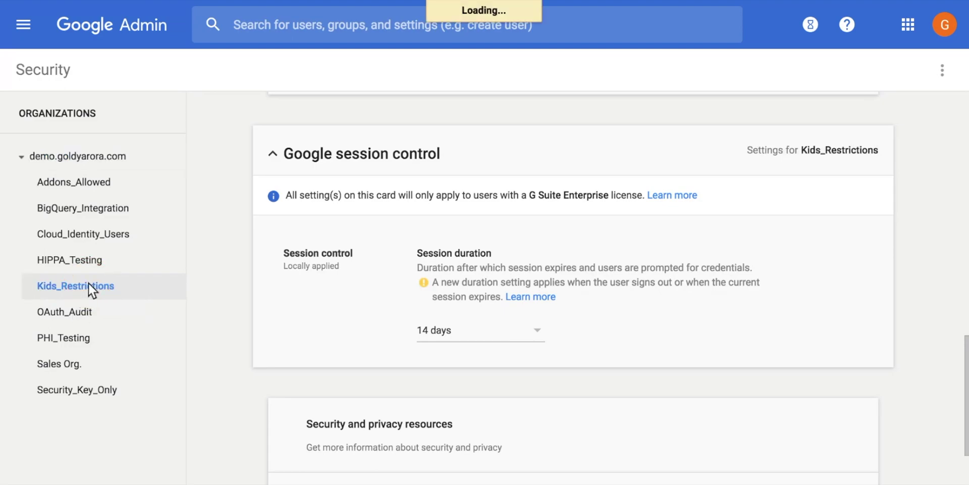
pyautogui.click(498, 333)
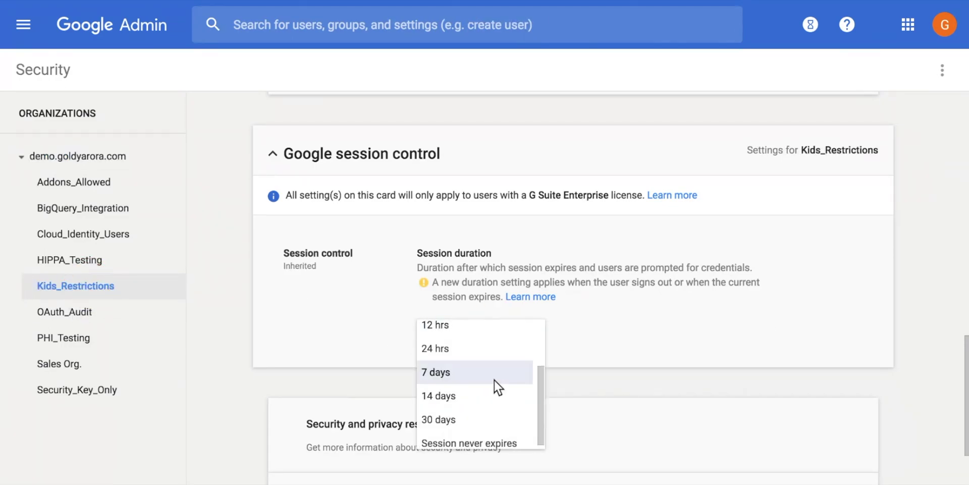
pyautogui.scroll(1, 497, 387)
pyautogui.scroll(2, 494, 378)
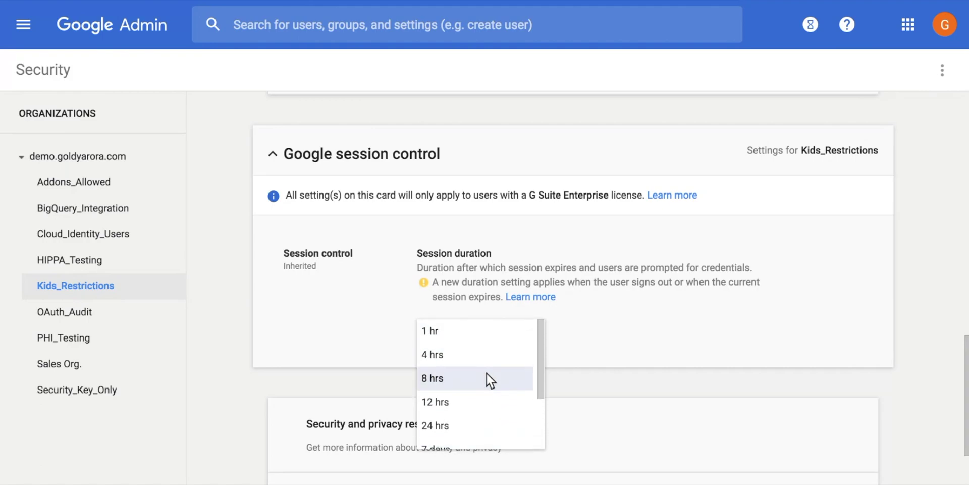
pyautogui.scroll(1, 487, 372)
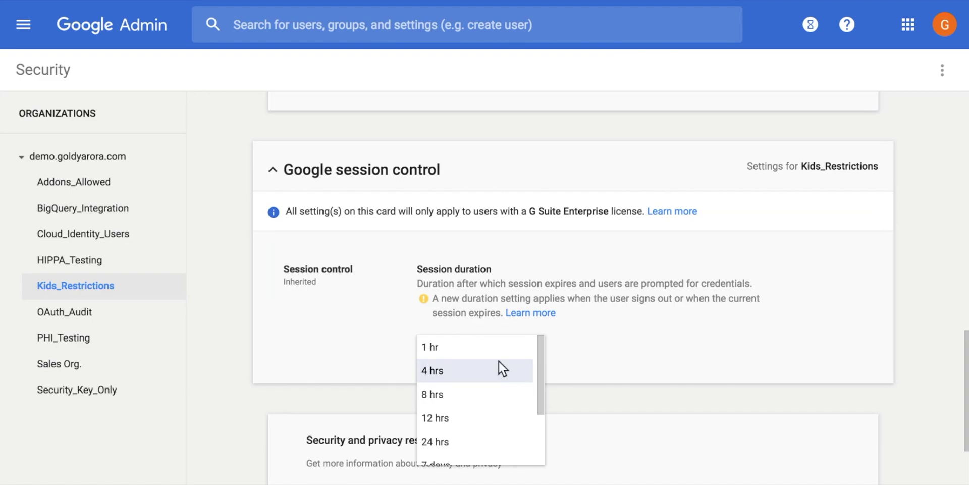
pyautogui.scroll(-1, 370, 349)
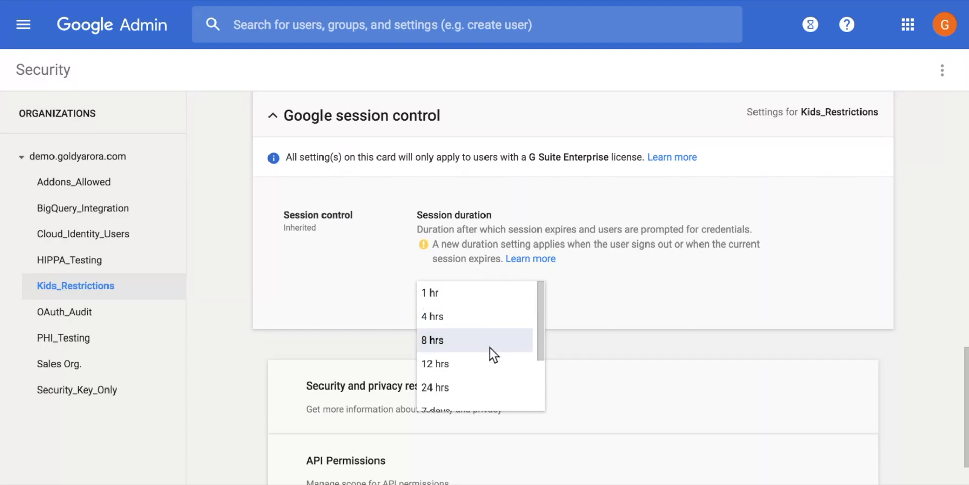
pyautogui.scroll(-1, 494, 353)
pyautogui.scroll(-1, 493, 355)
pyautogui.press('Down')
pyautogui.press('Down')
pyautogui.press('Down')
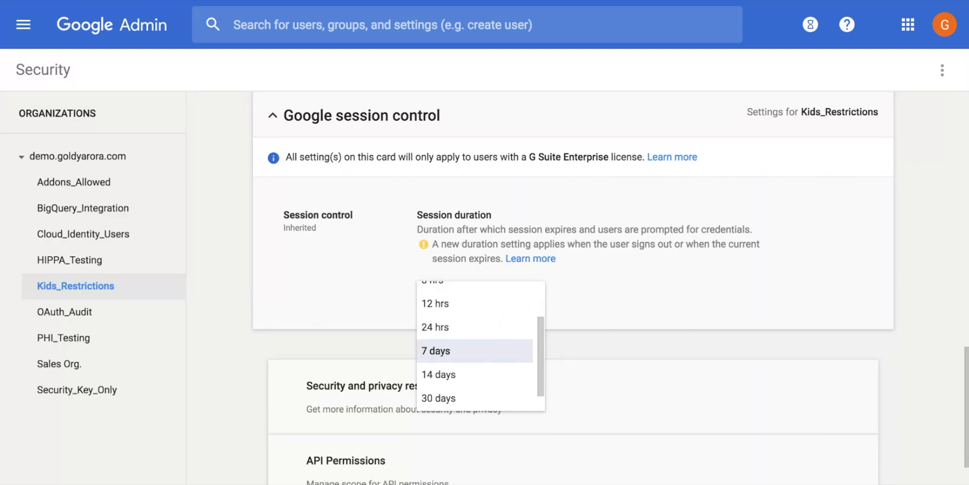
pyautogui.press('Down')
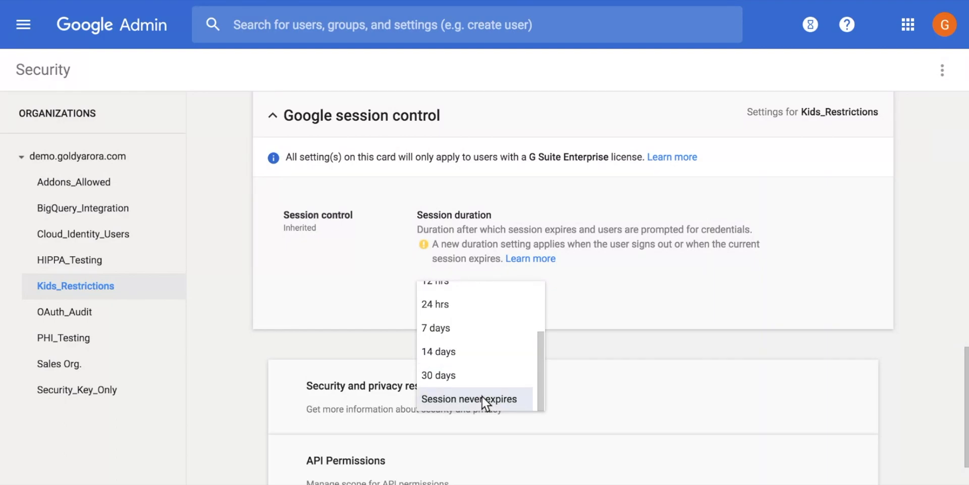
pyautogui.scroll(3, 496, 328)
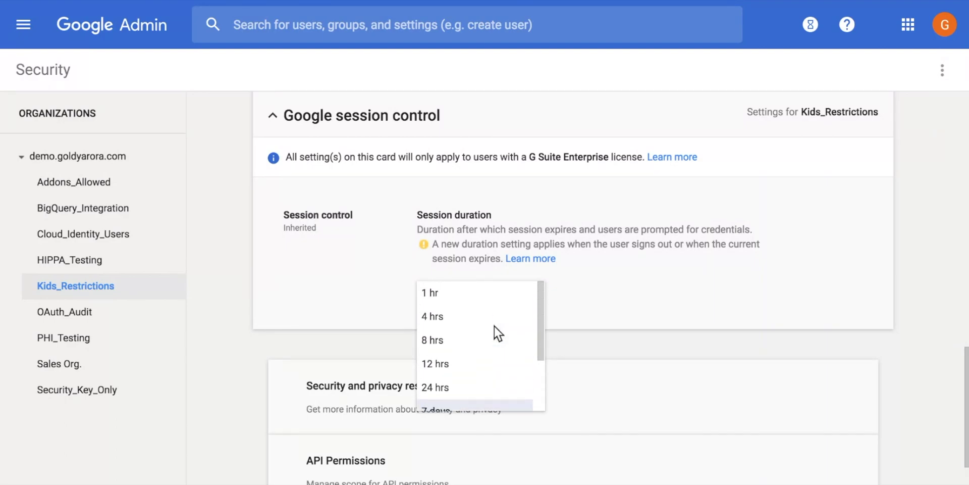
pyautogui.click(456, 340)
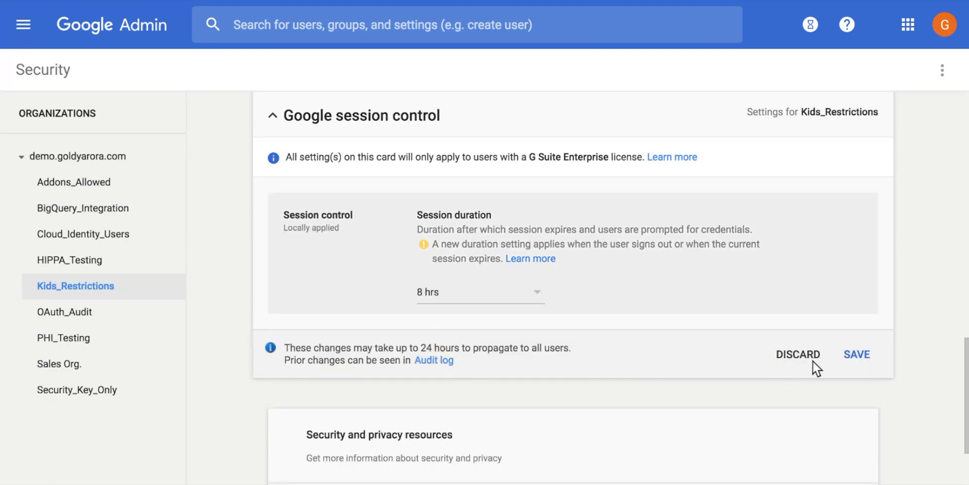
pyautogui.click(858, 355)
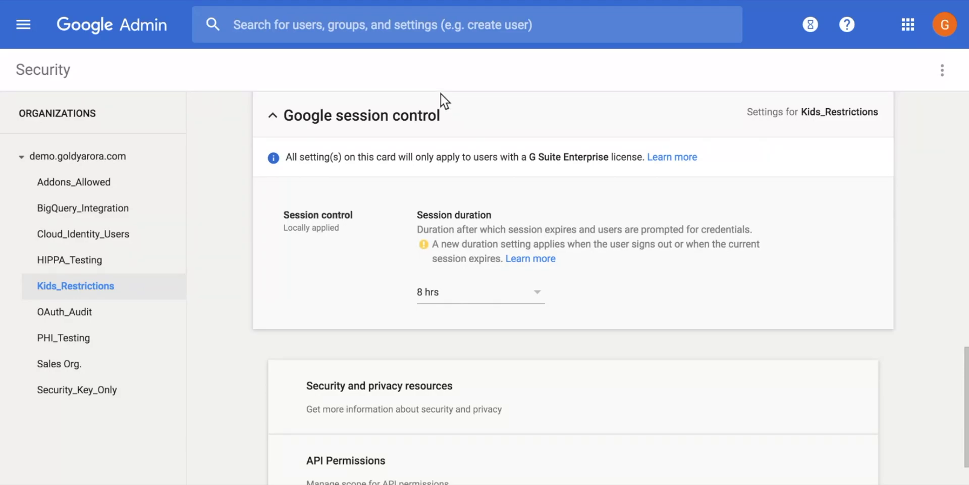
# Search the admin console for "phi" and open the PHI User account.
pyautogui.click(456, 28)
pyautogui.write('hi')
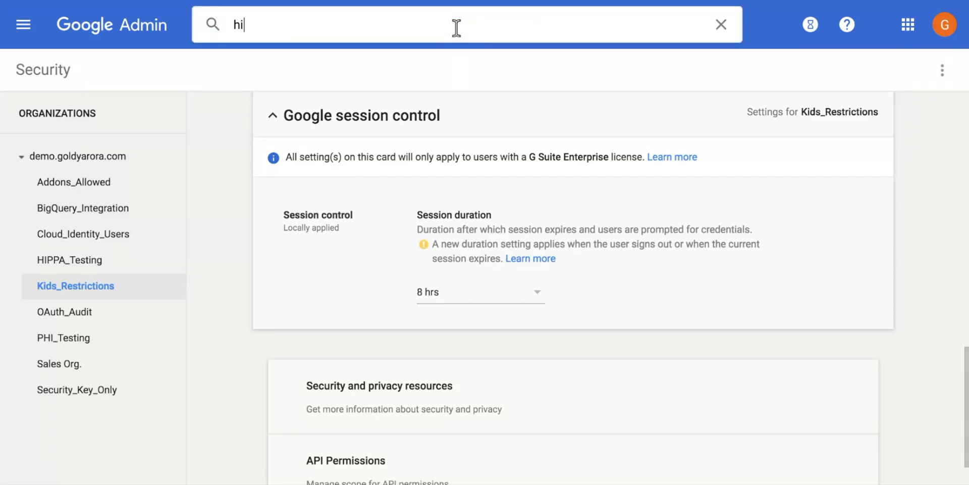
pyautogui.press('BackSpace')
pyautogui.press('BackSpace')
pyautogui.write('phi')
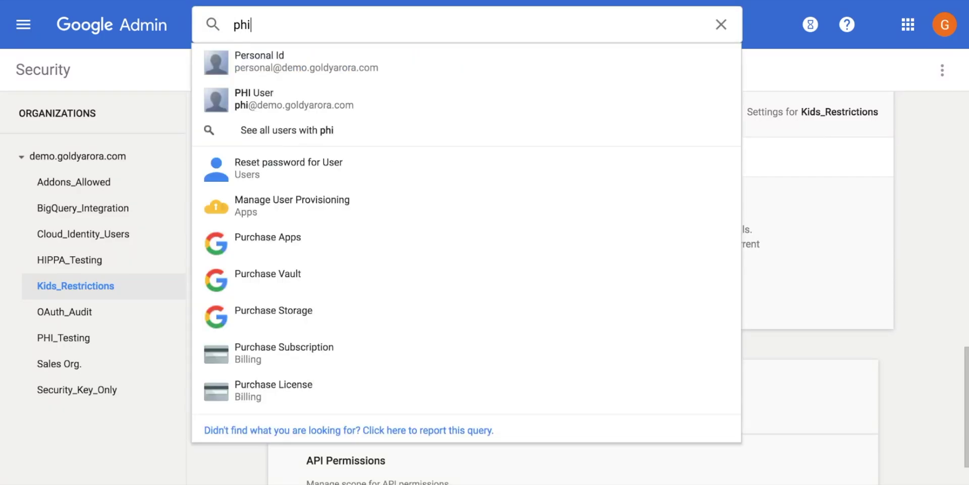
pyautogui.click(339, 64)
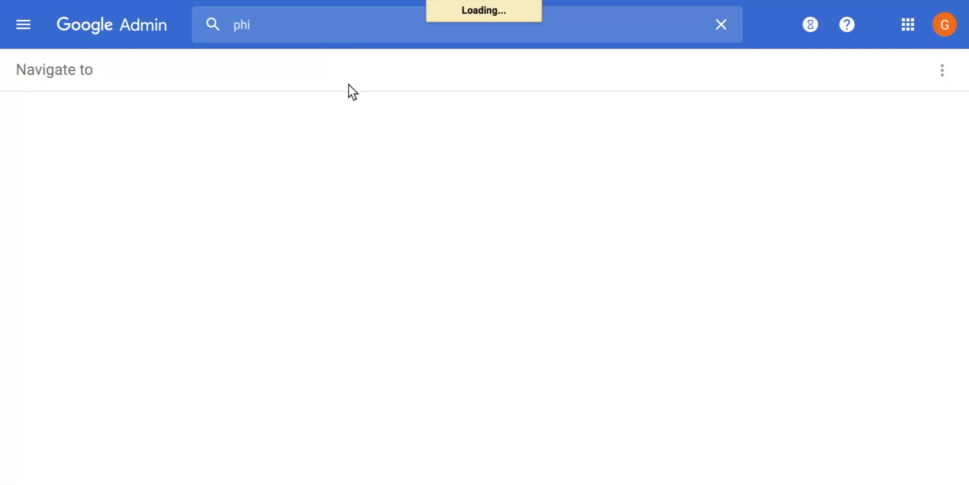
pyautogui.scroll(-3, 284, 254)
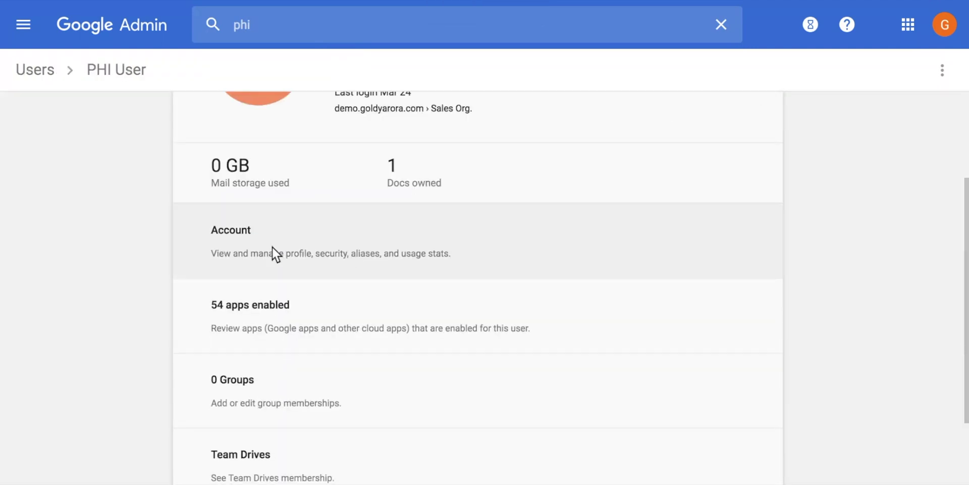
pyautogui.click(248, 241)
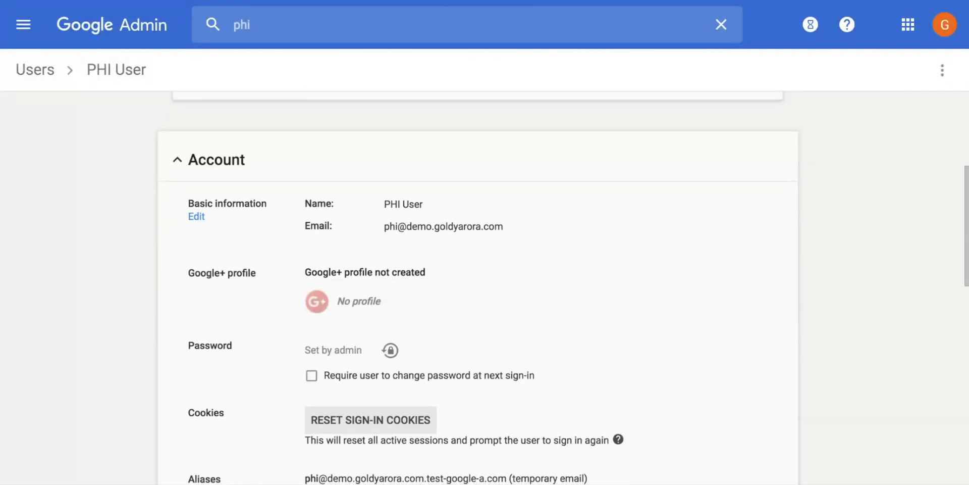
pyautogui.scroll(-4, 206, 295)
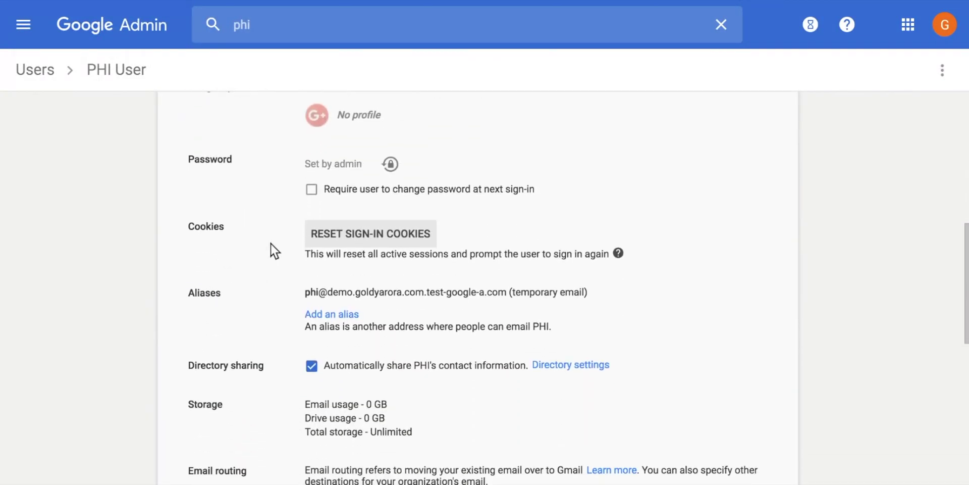
pyautogui.click(331, 237)
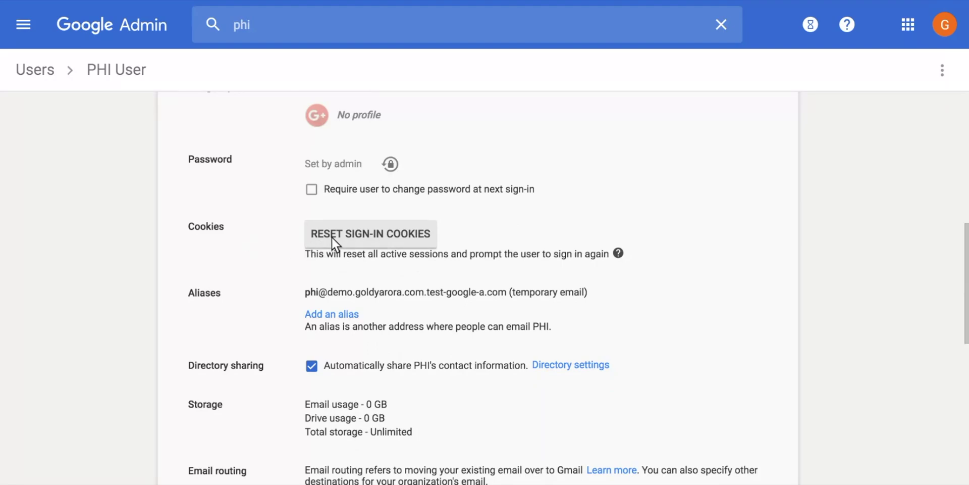